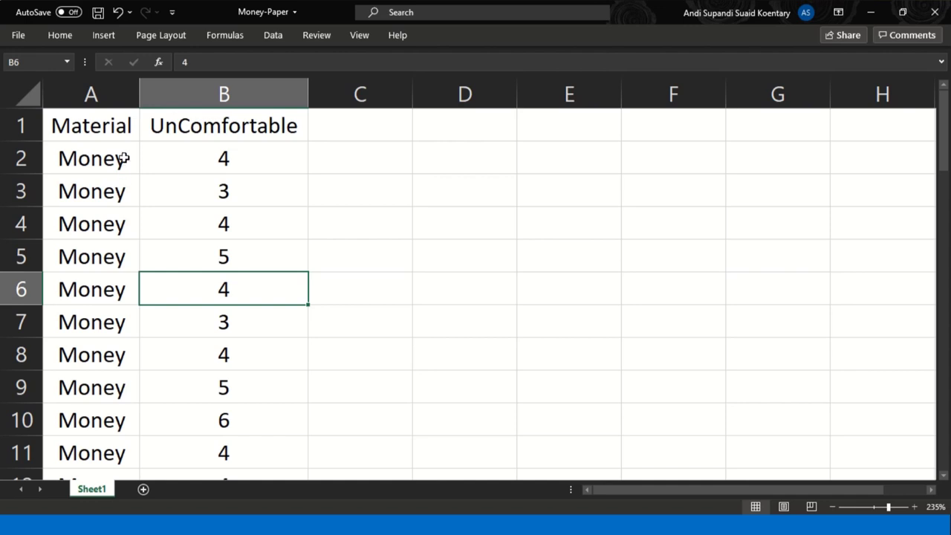
Examine the Material and UnComfortable columns, their header row, and the material group entries down to the last data rows
{"action": "left_click", "coordinate": [80, 94]}
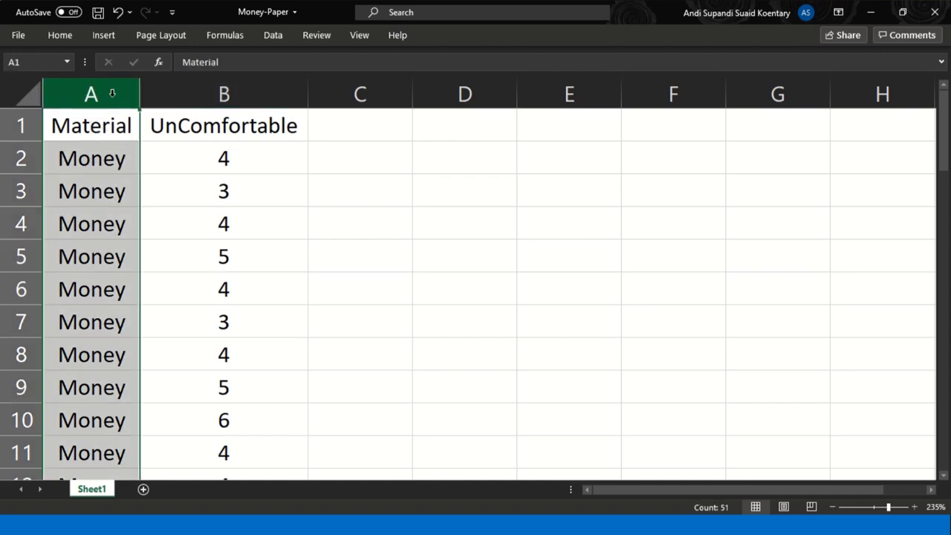
{"action": "left_click", "coordinate": [180, 94]}
{"action": "left_click", "coordinate": [241, 211]}
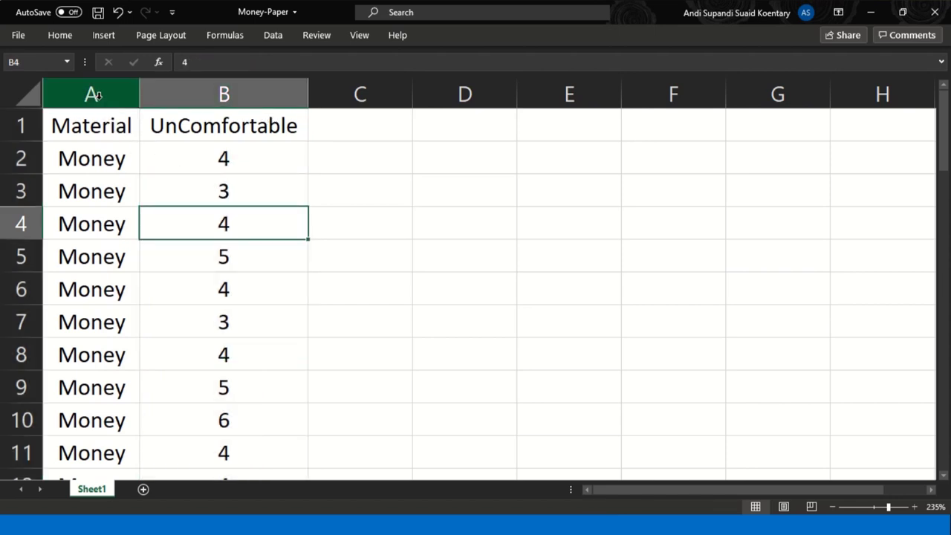
{"action": "left_click_drag", "start_coordinate": [98, 95], "coordinate": [194, 100]}
{"action": "left_click", "coordinate": [189, 98]}
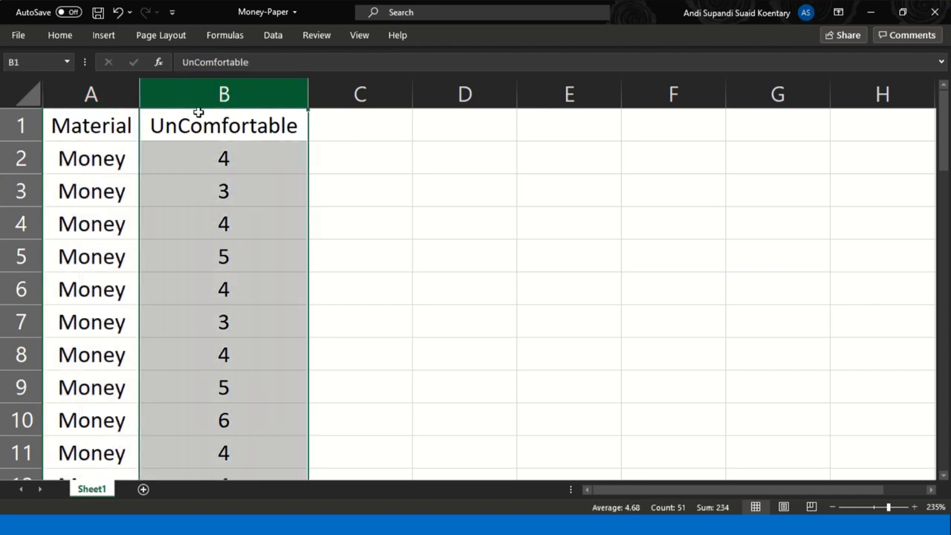
{"action": "left_click", "coordinate": [21, 125]}
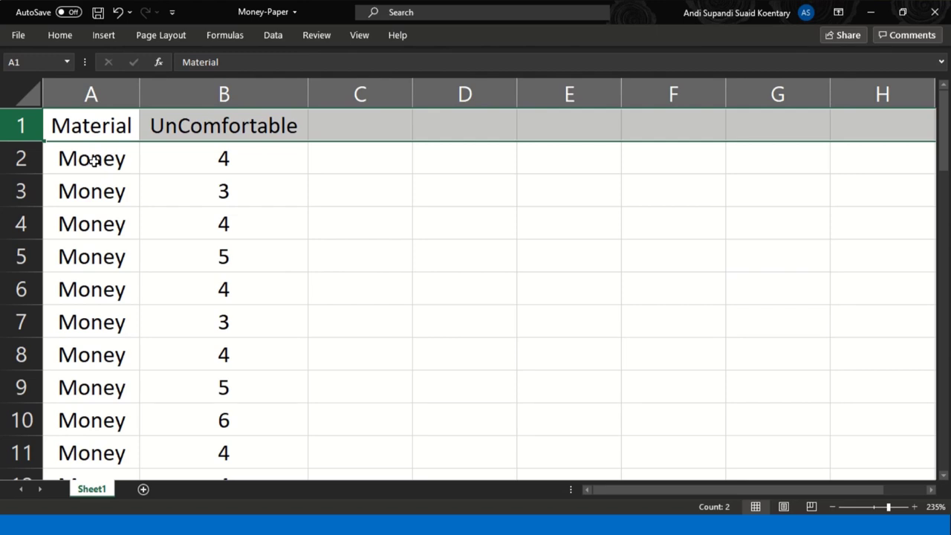
{"action": "left_click", "coordinate": [95, 160]}
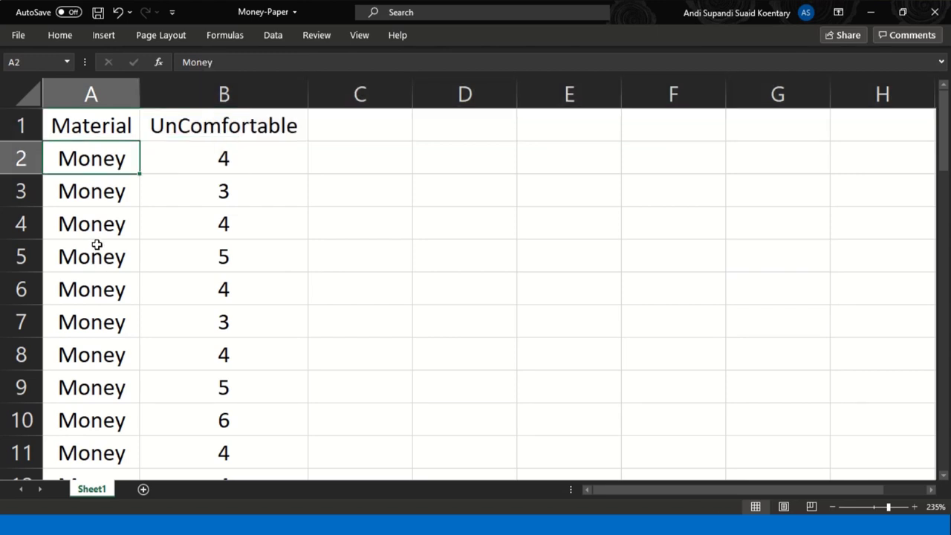
{"action": "left_click", "coordinate": [75, 124]}
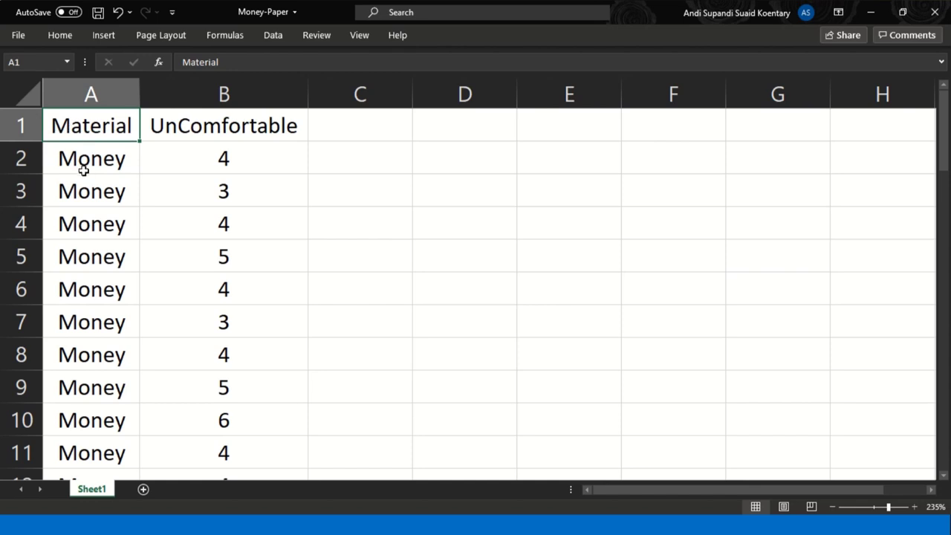
{"action": "left_click", "coordinate": [79, 158]}
{"action": "scroll", "coordinate": [84, 176], "scroll_direction": "down", "scroll_amount": 1}
{"action": "scroll", "coordinate": [83, 178], "scroll_direction": "down", "scroll_amount": 14}
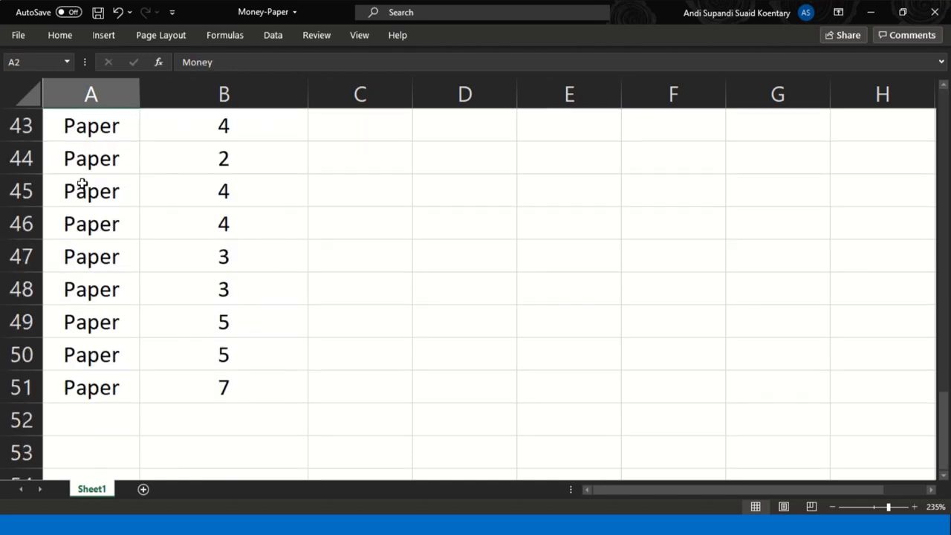
{"action": "left_click", "coordinate": [80, 188]}
{"action": "scroll", "coordinate": [85, 189], "scroll_direction": "up", "scroll_amount": 7}
{"action": "scroll", "coordinate": [88, 190], "scroll_direction": "up", "scroll_amount": 7}
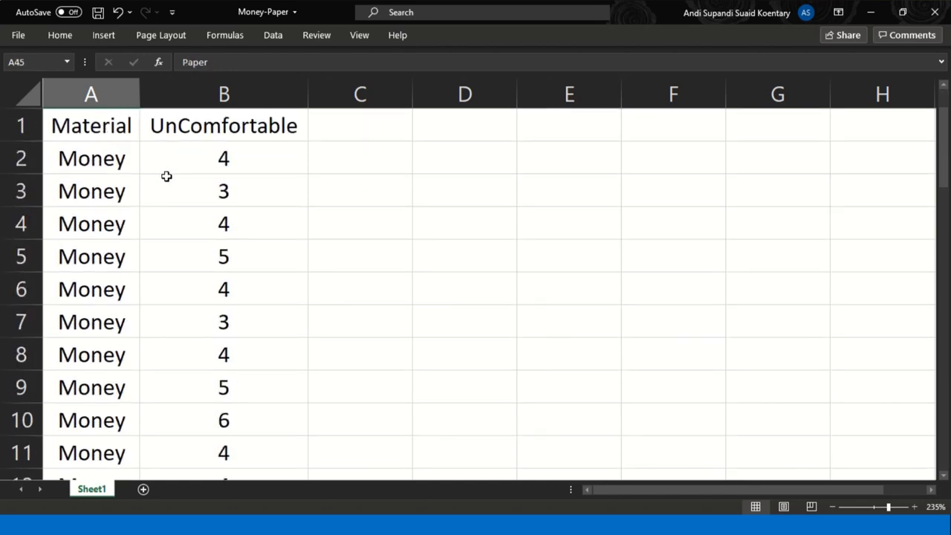
Examine the UnComfortable scores in column B alongside the Money rows in column A
{"action": "left_click", "coordinate": [199, 96]}
{"action": "left_click", "coordinate": [188, 128]}
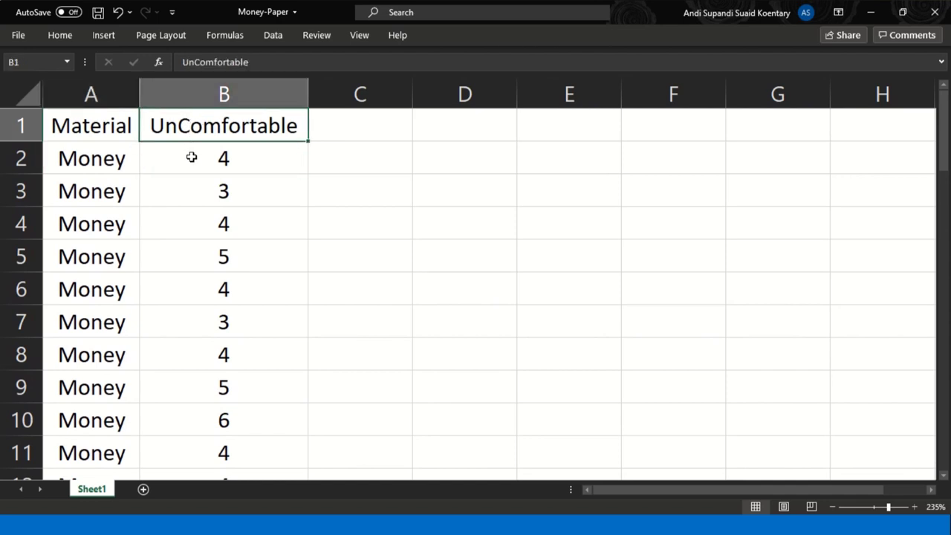
{"action": "left_click", "coordinate": [189, 158]}
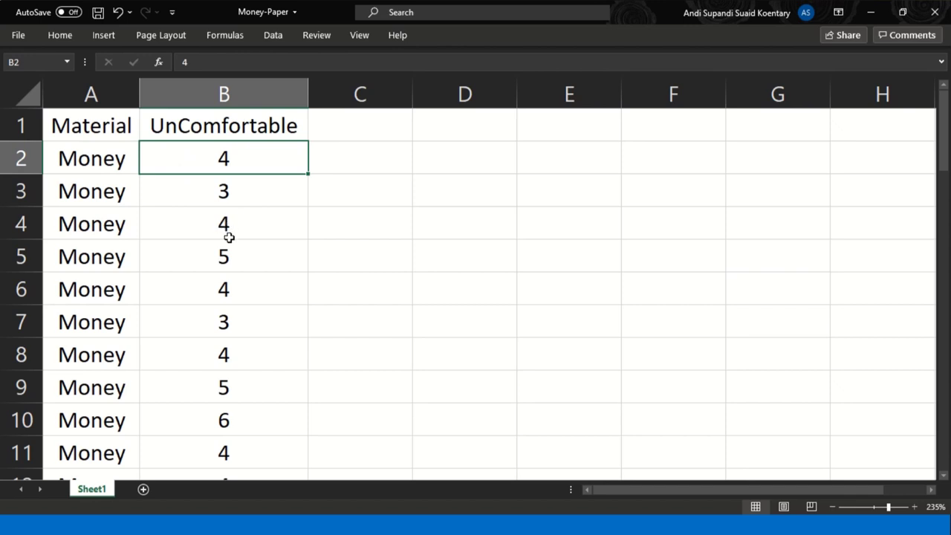
{"action": "left_click", "coordinate": [80, 163]}
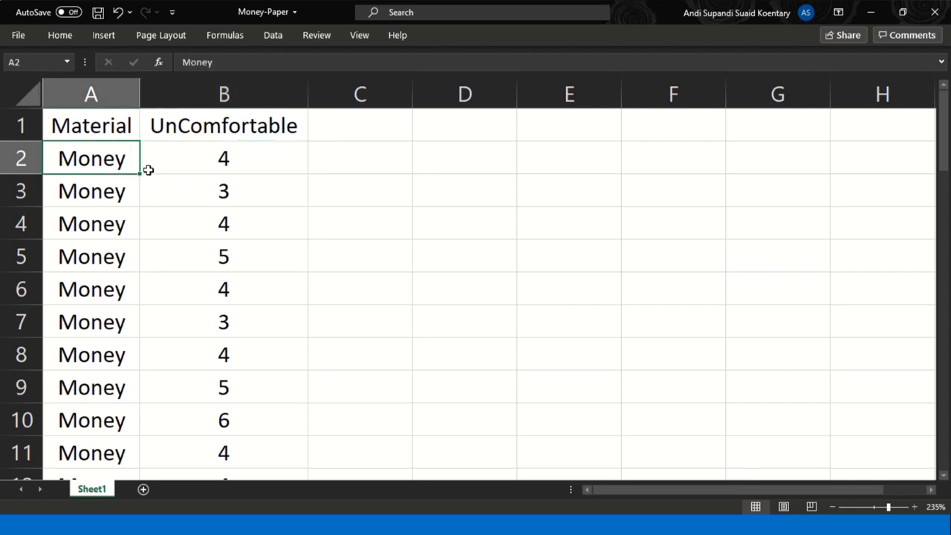
{"action": "left_click_drag", "start_coordinate": [99, 174], "coordinate": [90, 422]}
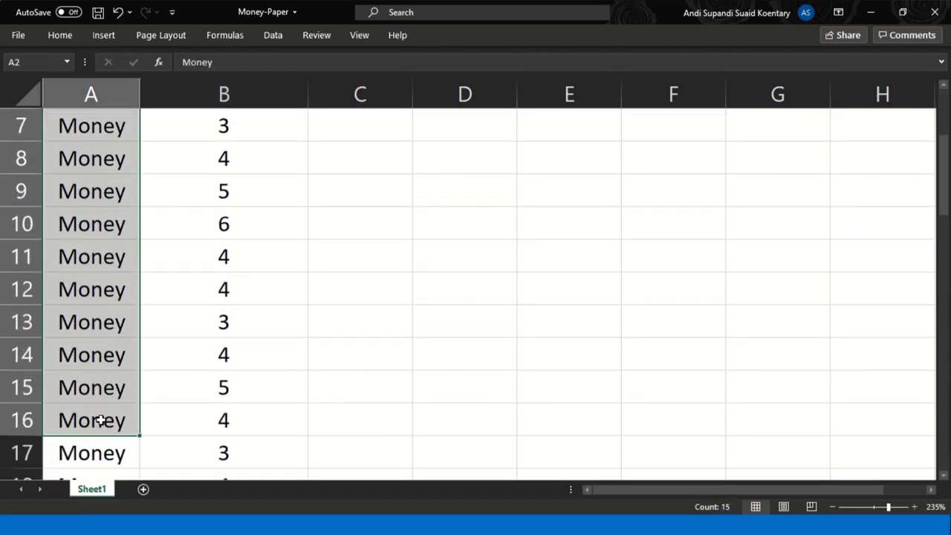
{"action": "scroll", "coordinate": [94, 417], "scroll_direction": "down", "scroll_amount": 6}
{"action": "scroll", "coordinate": [95, 289], "scroll_direction": "up", "scroll_amount": 8}
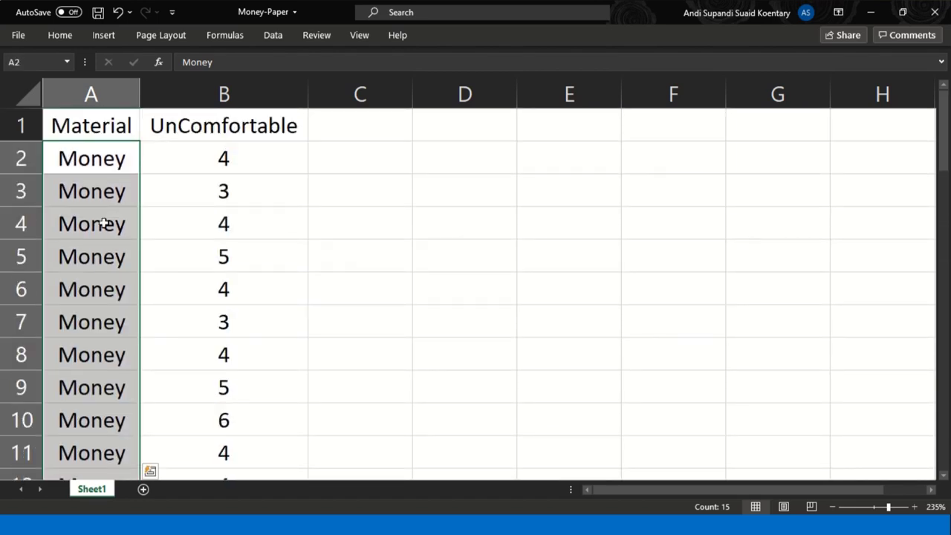
{"action": "left_click", "coordinate": [79, 164]}
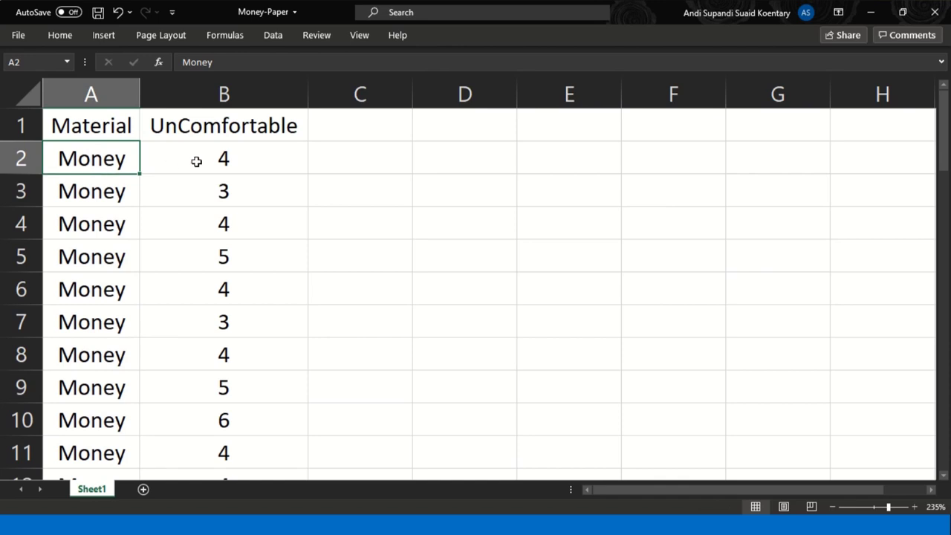
{"action": "left_click", "coordinate": [191, 160]}
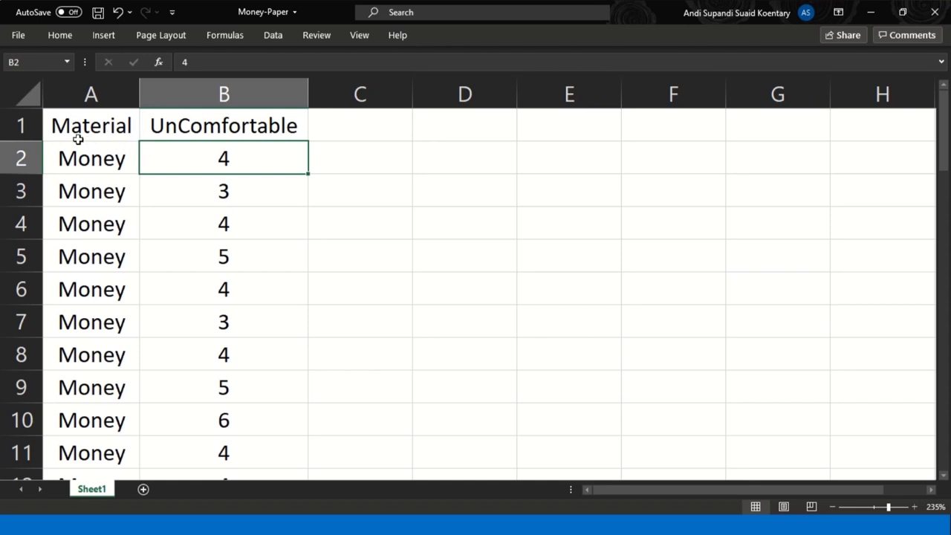
{"action": "left_click", "coordinate": [18, 35]}
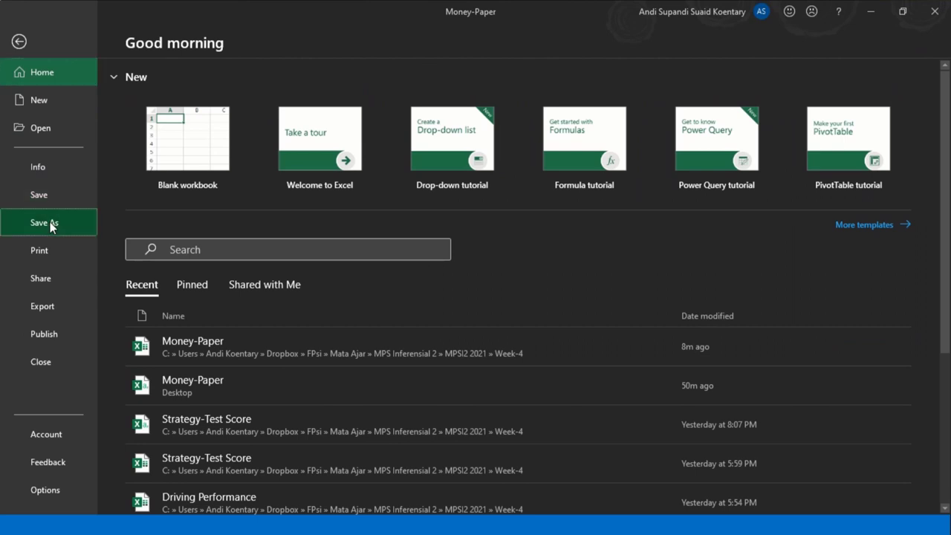
{"action": "left_click", "coordinate": [50, 221]}
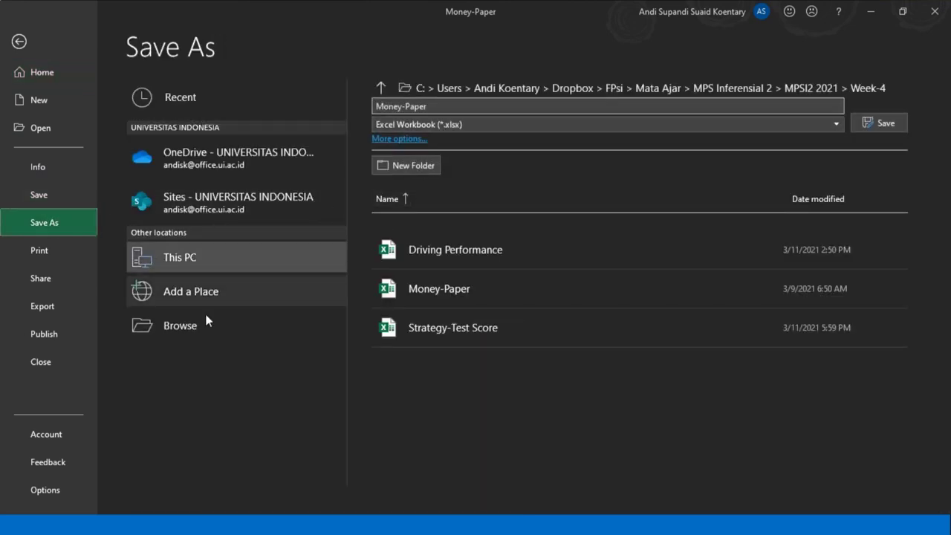
{"action": "left_click", "coordinate": [253, 269]}
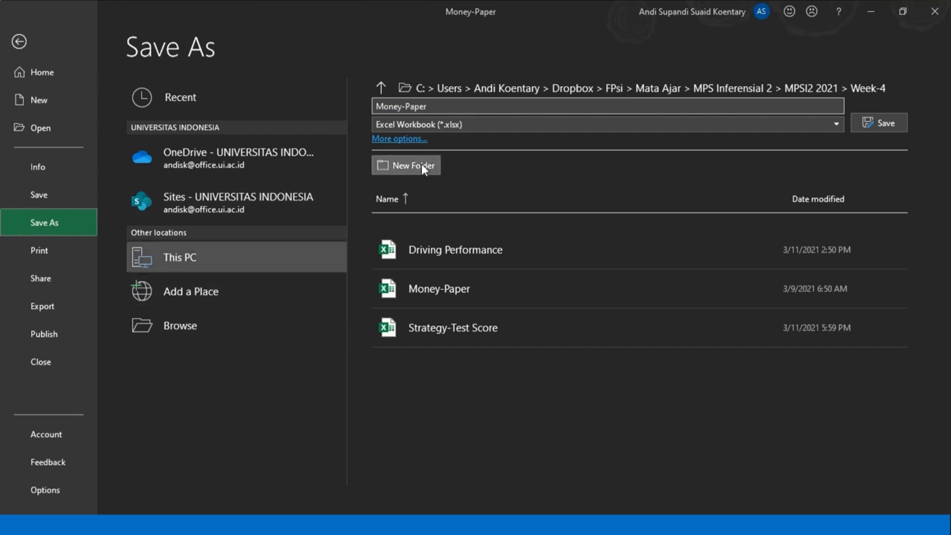
{"action": "left_click", "coordinate": [433, 125]}
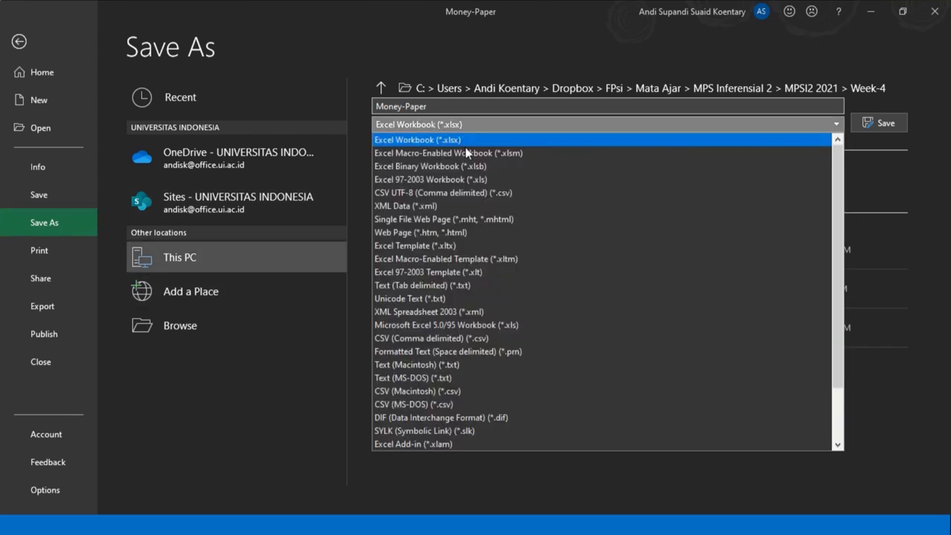
{"action": "left_click", "coordinate": [508, 195]}
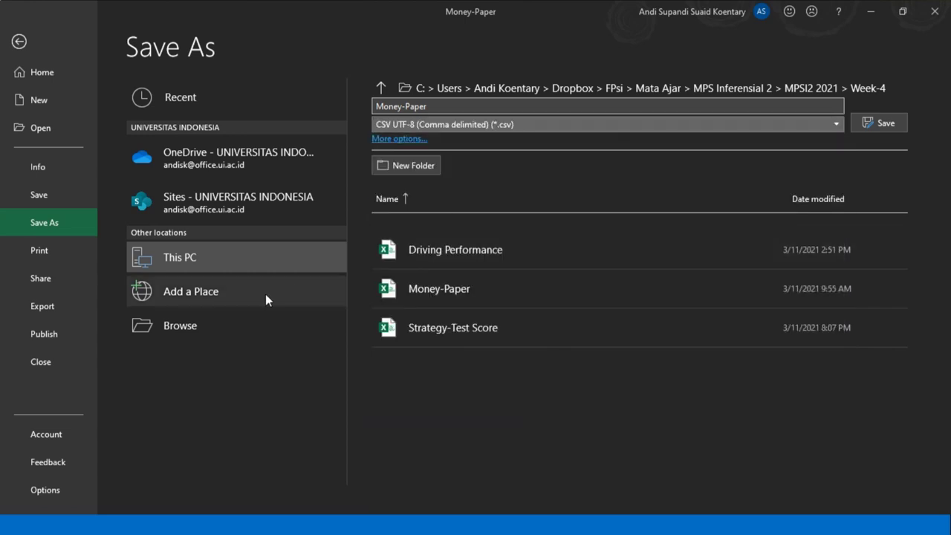
{"action": "left_click", "coordinate": [174, 329]}
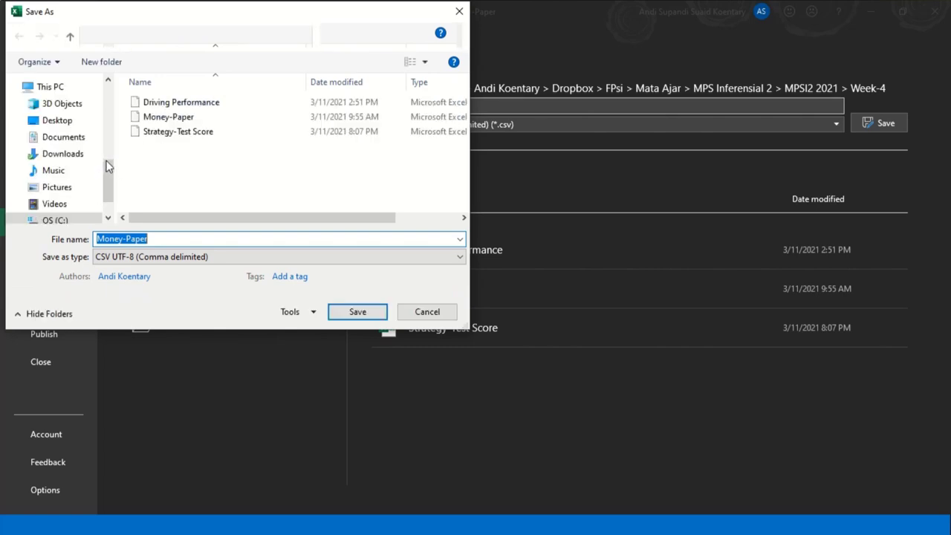
{"action": "scroll", "coordinate": [110, 175], "scroll_direction": "down", "scroll_amount": 1}
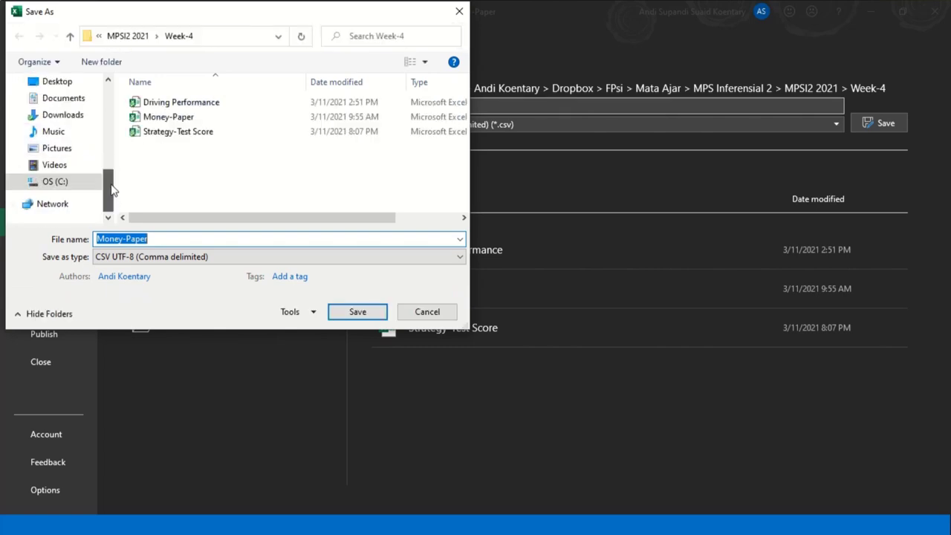
{"action": "scroll", "coordinate": [89, 163], "scroll_direction": "up", "scroll_amount": 2}
{"action": "left_click", "coordinate": [65, 145]}
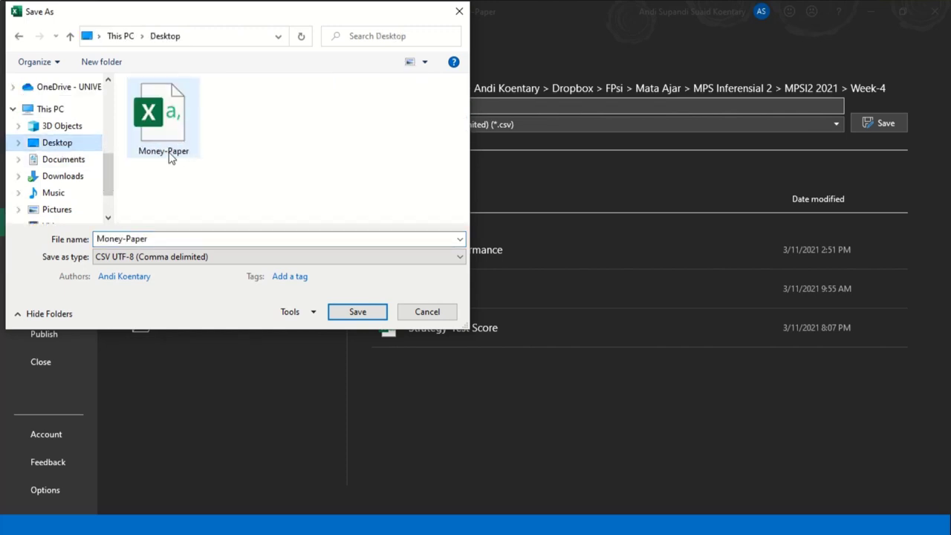
{"action": "left_click", "coordinate": [425, 313]}
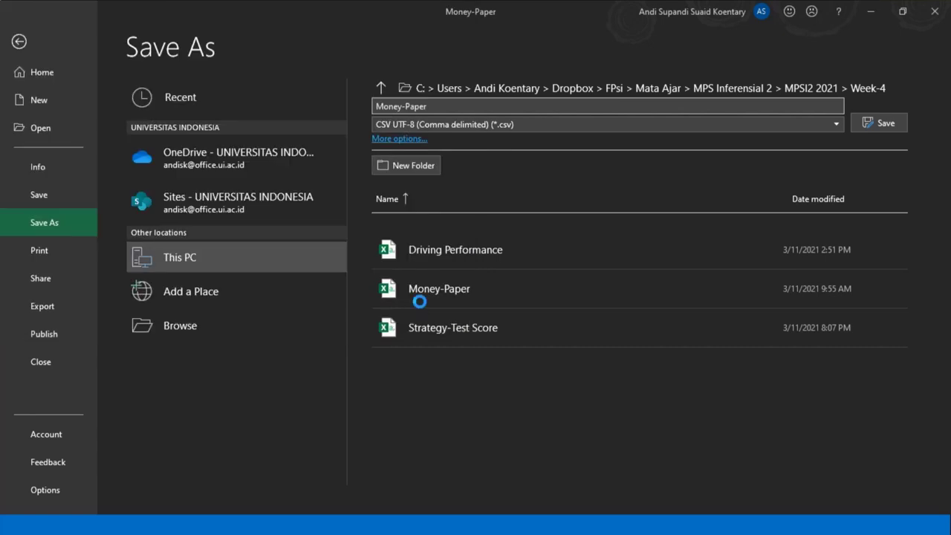
Switch to JASP and maximize its window
{"action": "key", "text": "alt+Tab"}
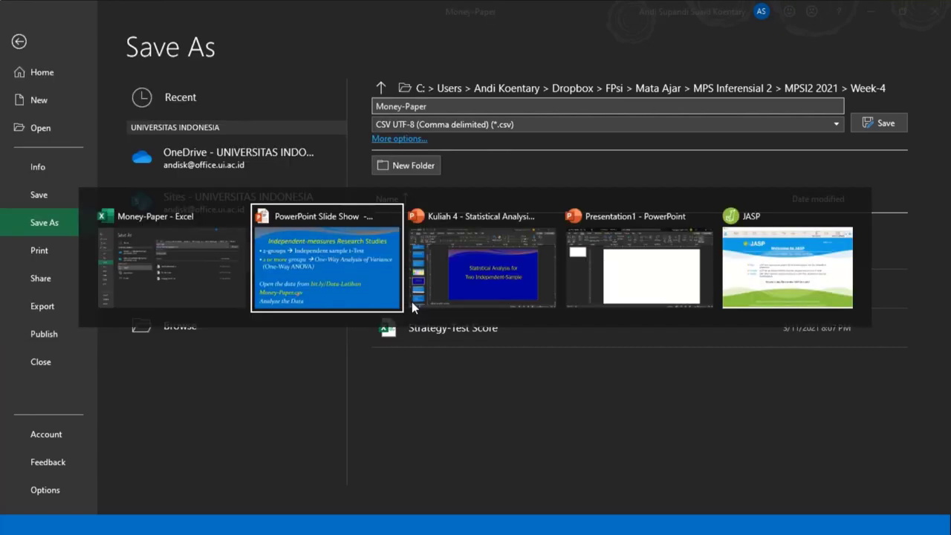
{"action": "key", "text": "alt+Tab"}
{"action": "key", "text": "alt+Tab"}
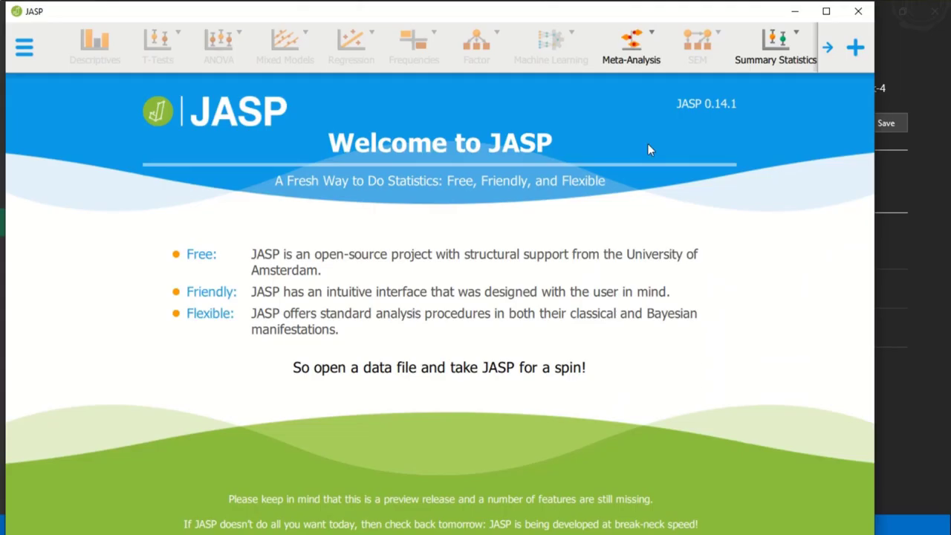
{"action": "left_click", "coordinate": [826, 12]}
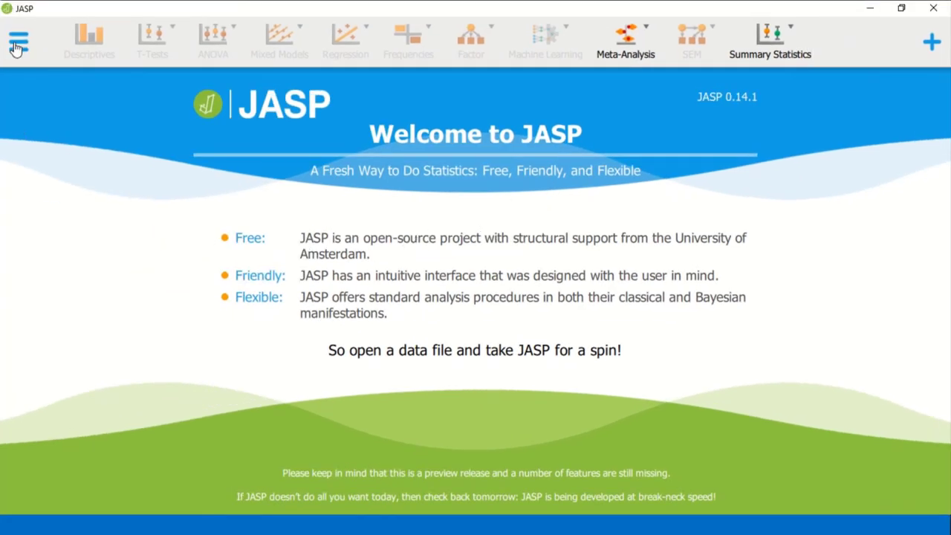
Open the Money-Paper CSV data file from the computer's Desktop folder
{"action": "left_click", "coordinate": [17, 45]}
{"action": "left_click", "coordinate": [41, 84]}
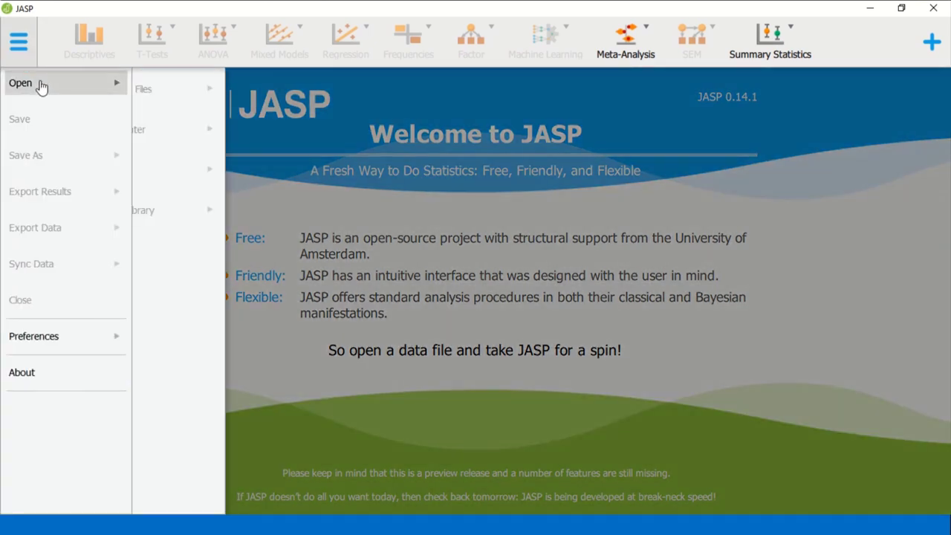
{"action": "left_click", "coordinate": [202, 102]}
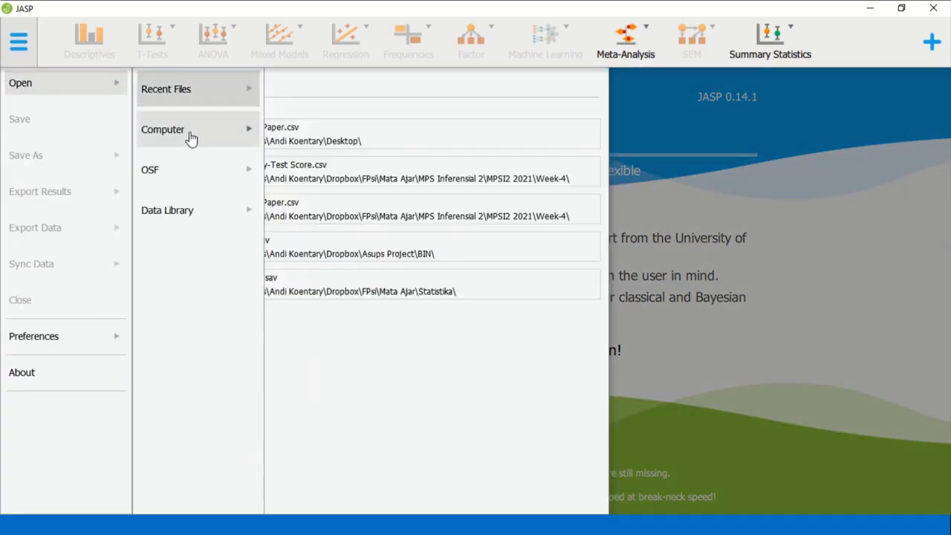
{"action": "left_click", "coordinate": [191, 137]}
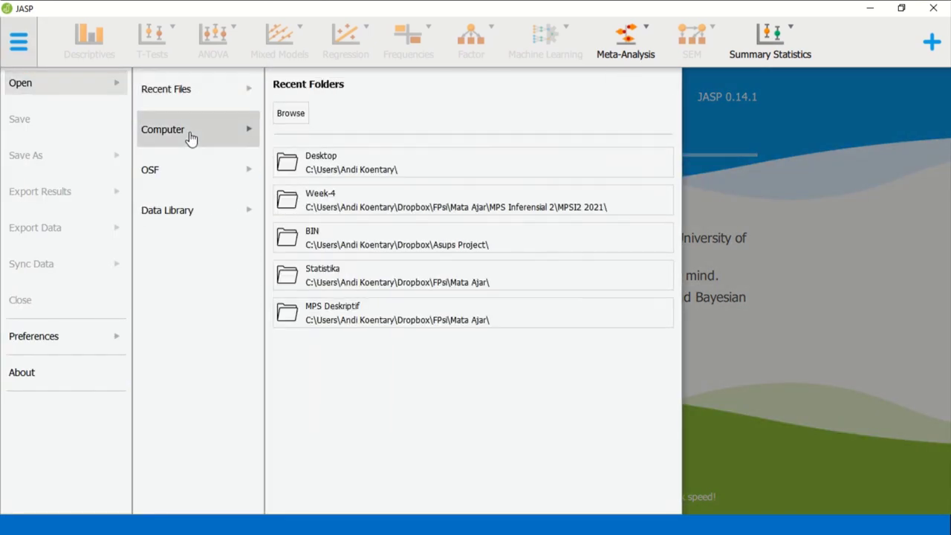
{"action": "left_click", "coordinate": [293, 119]}
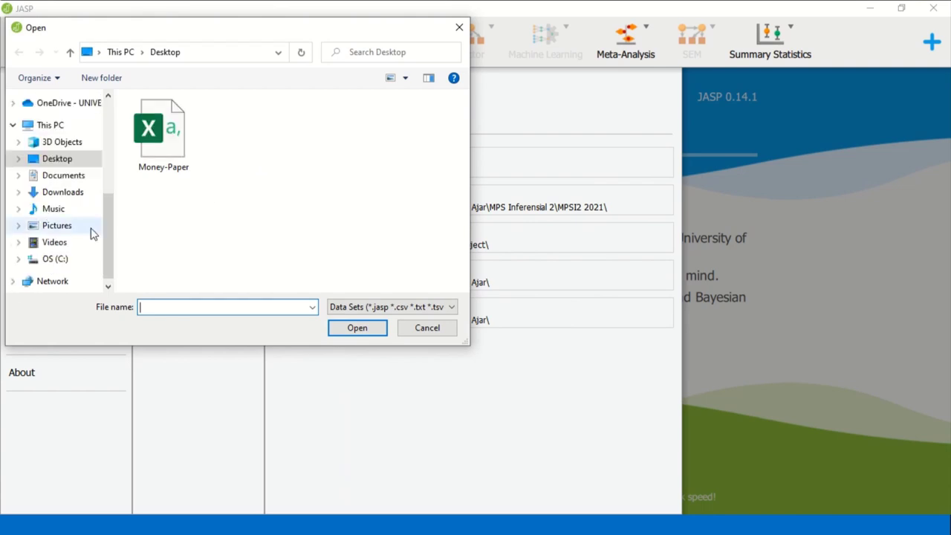
{"action": "left_click", "coordinate": [165, 136]}
{"action": "left_click", "coordinate": [353, 329]}
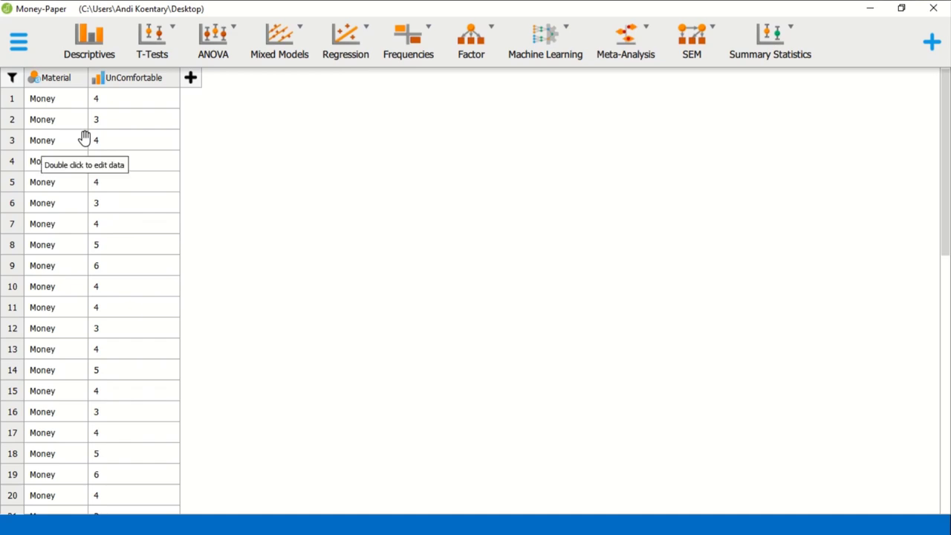
Display the Material variable's value labels and start a classical Independent Samples T-Test
{"action": "left_click", "coordinate": [60, 79]}
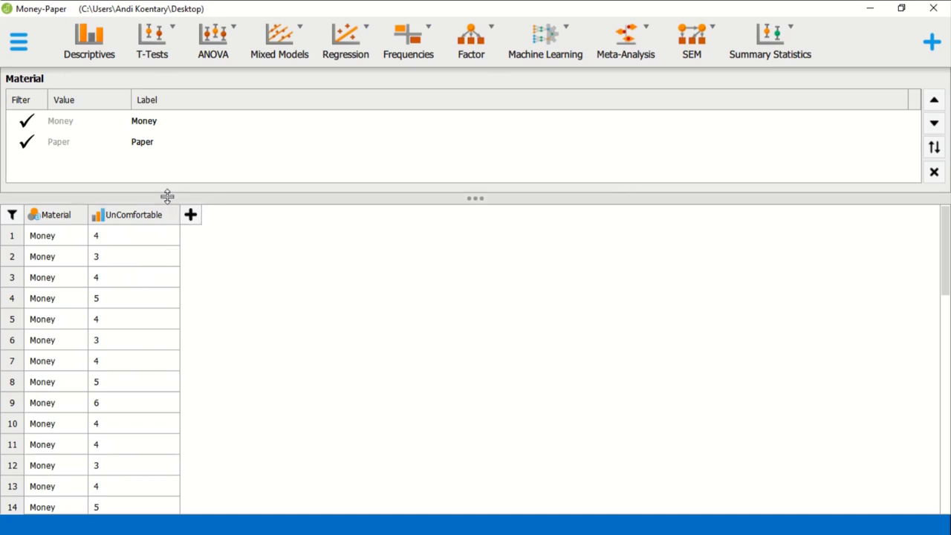
{"action": "left_click", "coordinate": [175, 29]}
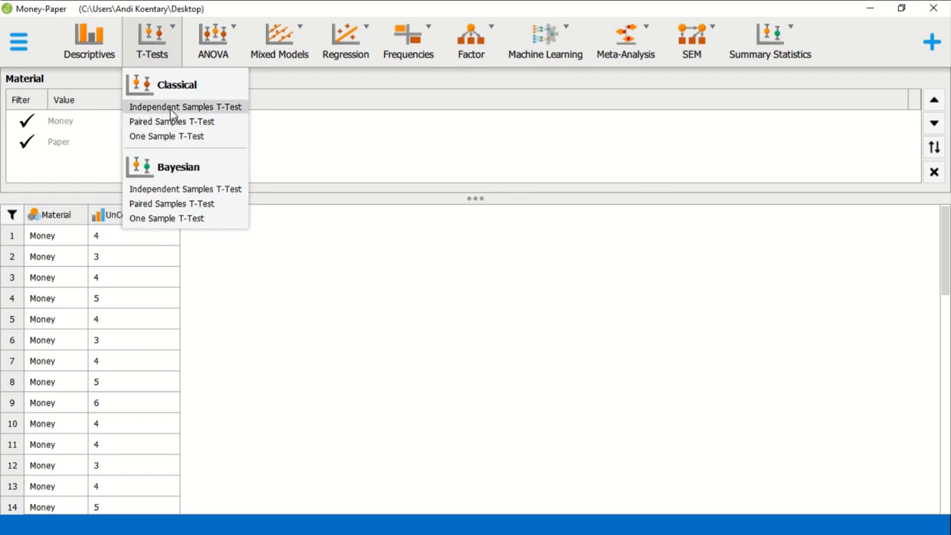
{"action": "left_click", "coordinate": [188, 189]}
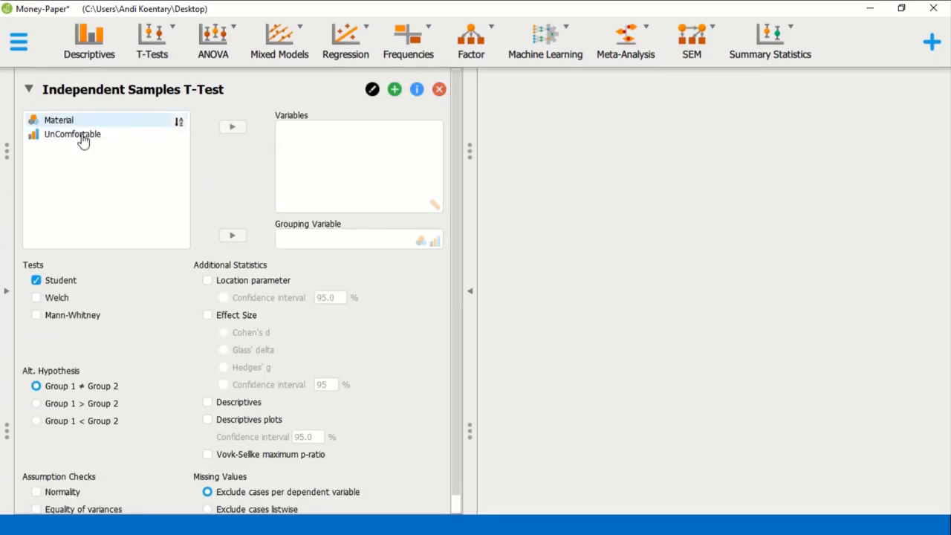
Assign UnComfortable as the dependent variable and Material as the grouping variable of the Independent Samples T-Test
{"action": "left_click", "coordinate": [83, 140]}
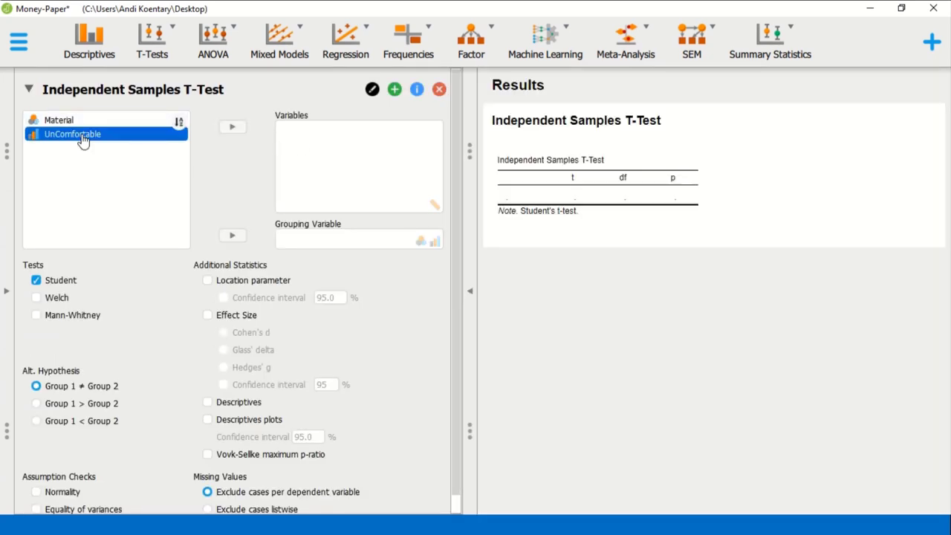
{"action": "left_click", "coordinate": [232, 127]}
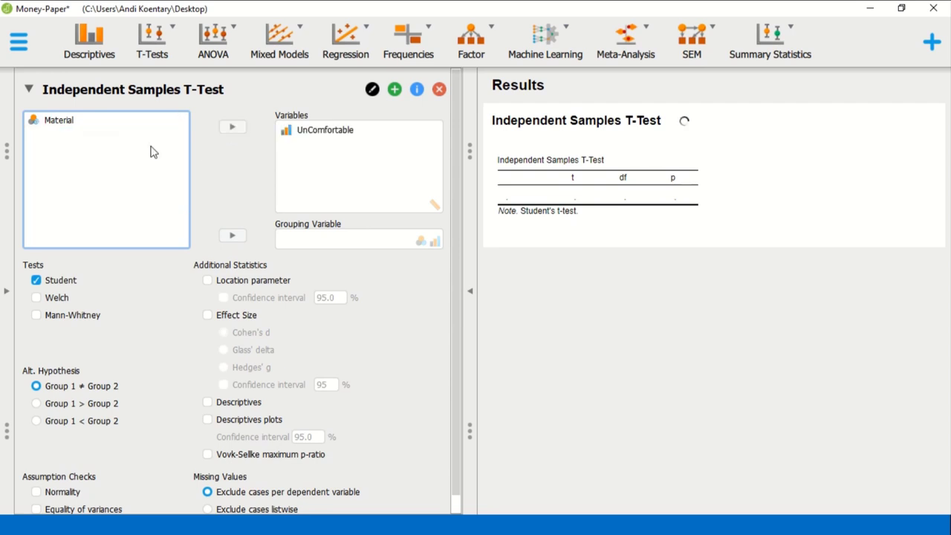
{"action": "left_click", "coordinate": [73, 128]}
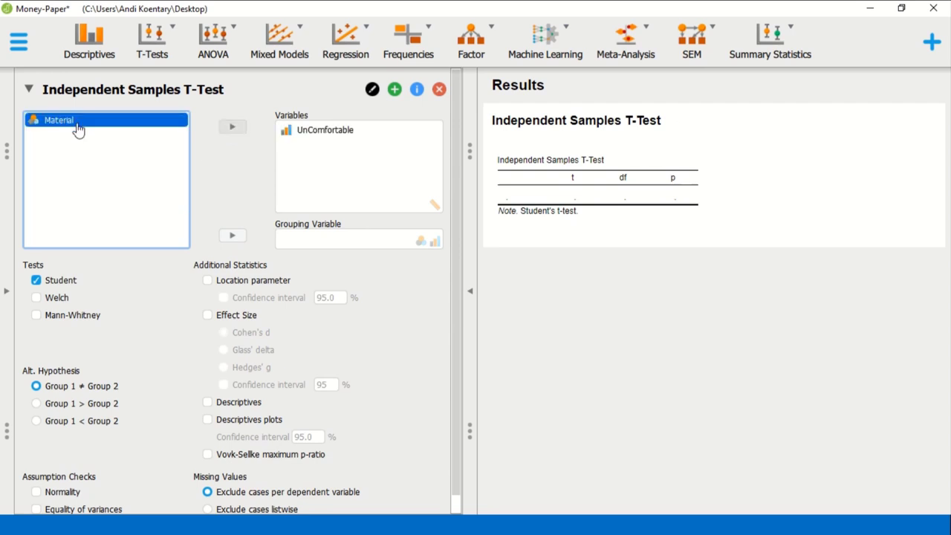
{"action": "left_click", "coordinate": [233, 236]}
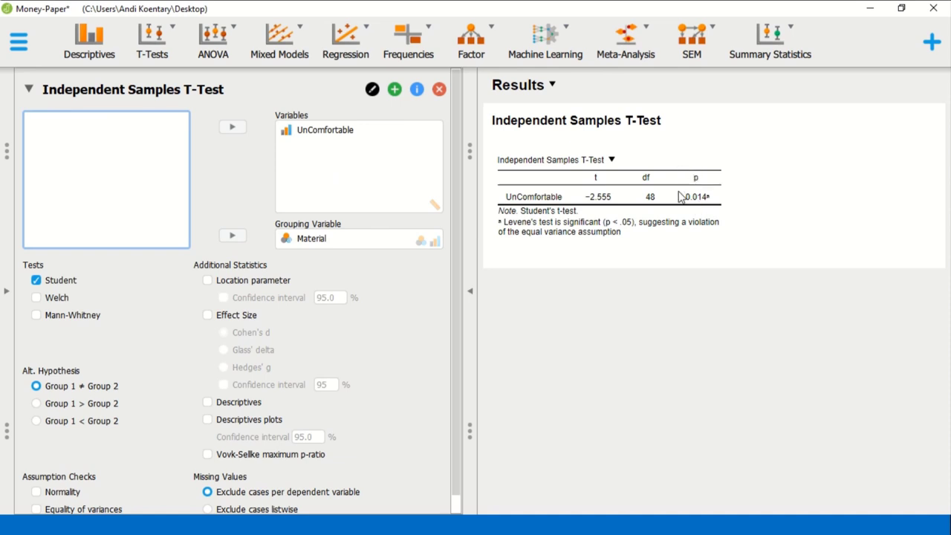
Switch to the PowerPoint slide show and advance to the slide with the Independent Samples T-Test results table
{"action": "key", "text": "alt+Tab"}
{"action": "key", "text": "Tab"}
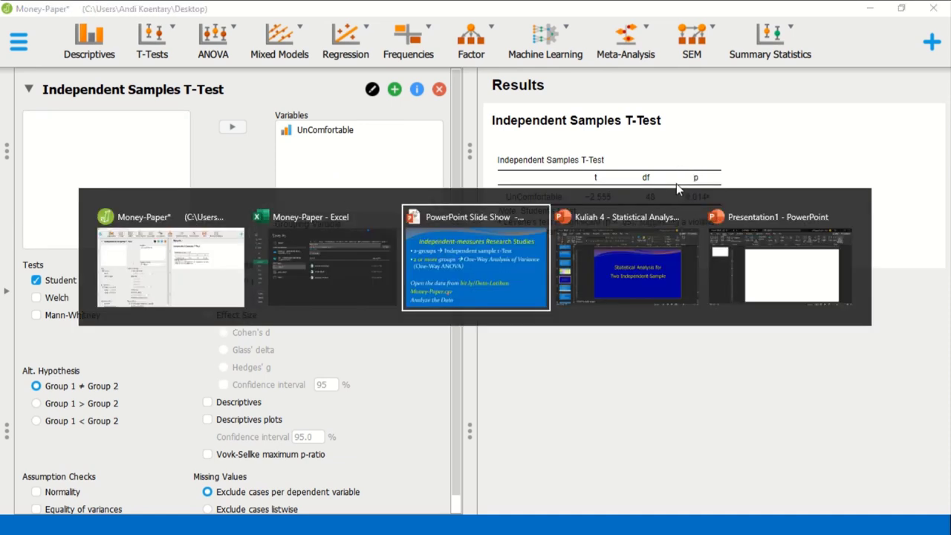
{"action": "key", "text": "Right"}
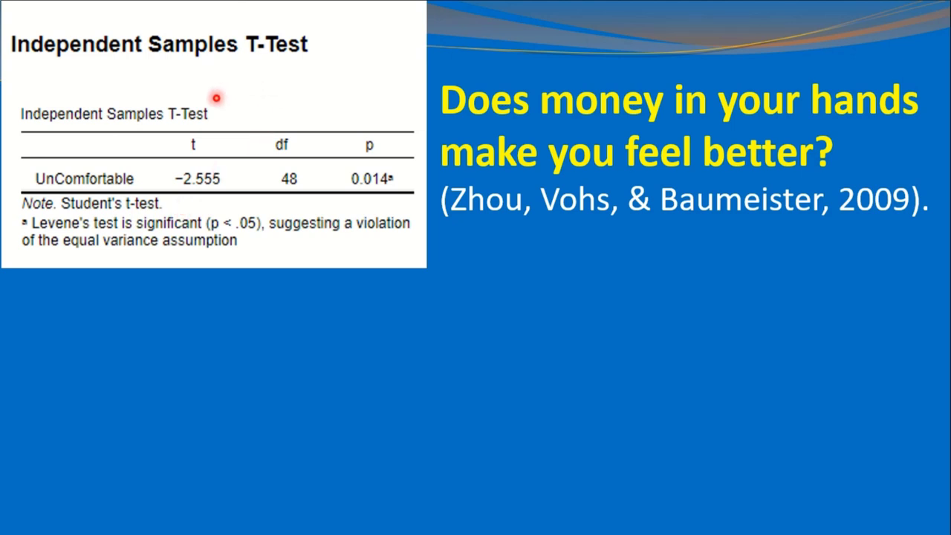
Review the t-test settings and results in JASP and return to the PowerPoint slide show
{"action": "right_click", "coordinate": [151, 83]}
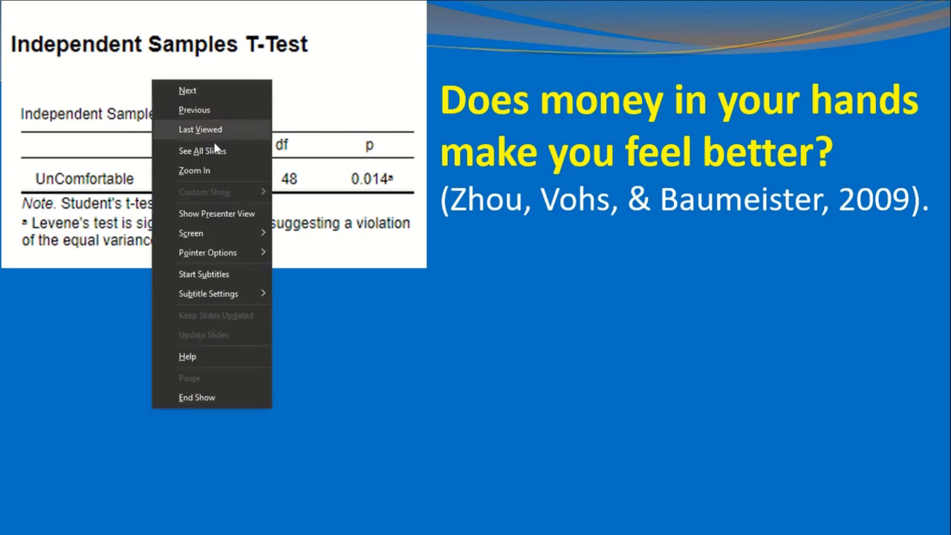
{"action": "left_click", "coordinate": [140, 86]}
{"action": "key", "text": "alt+Tab"}
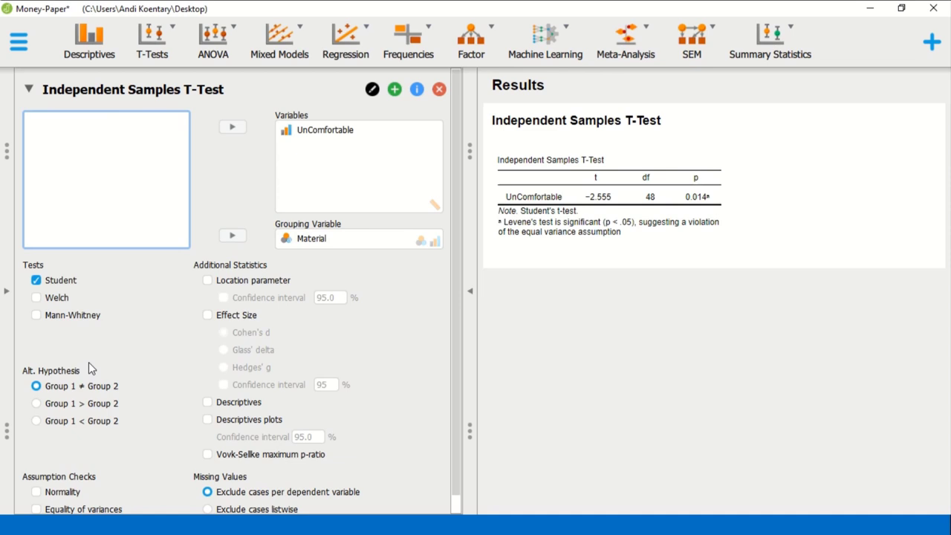
{"action": "key", "text": "alt+Tab"}
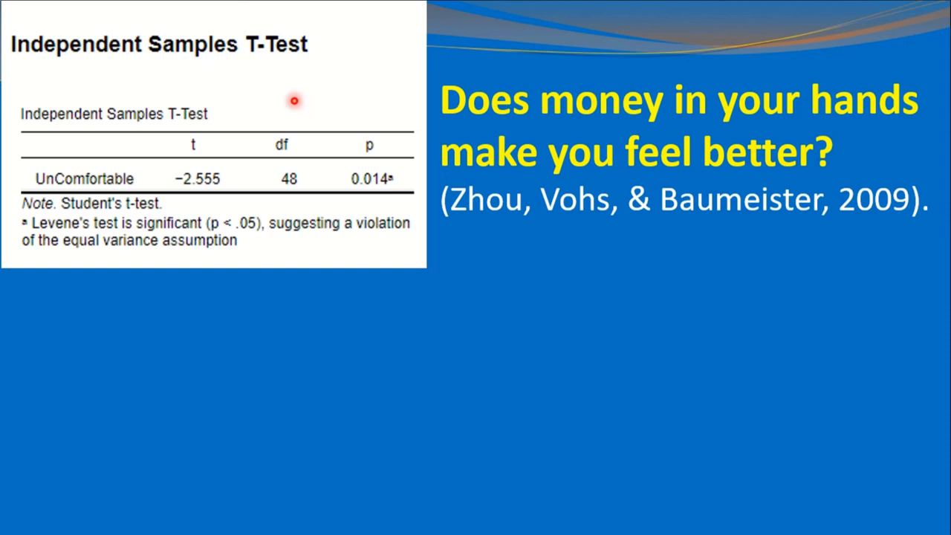
Change the slide show pointer to the Pen for annotating the t-test results table
{"action": "right_click", "coordinate": [253, 104]}
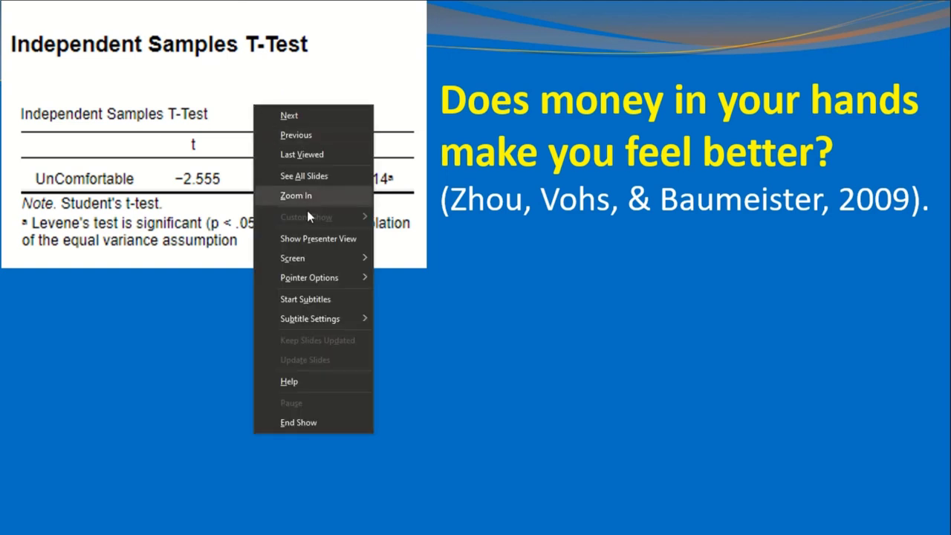
{"action": "mouse_move", "coordinate": [319, 277]}
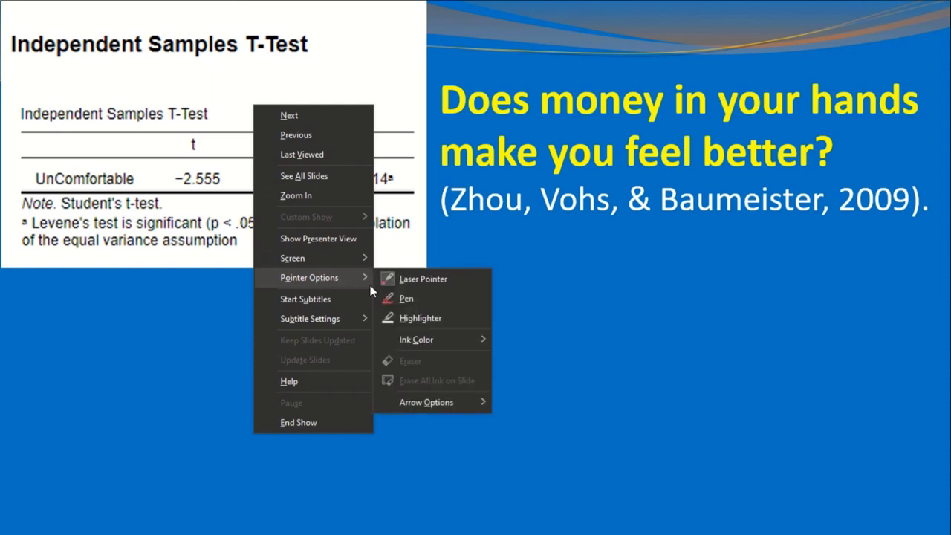
{"action": "left_click", "coordinate": [406, 299]}
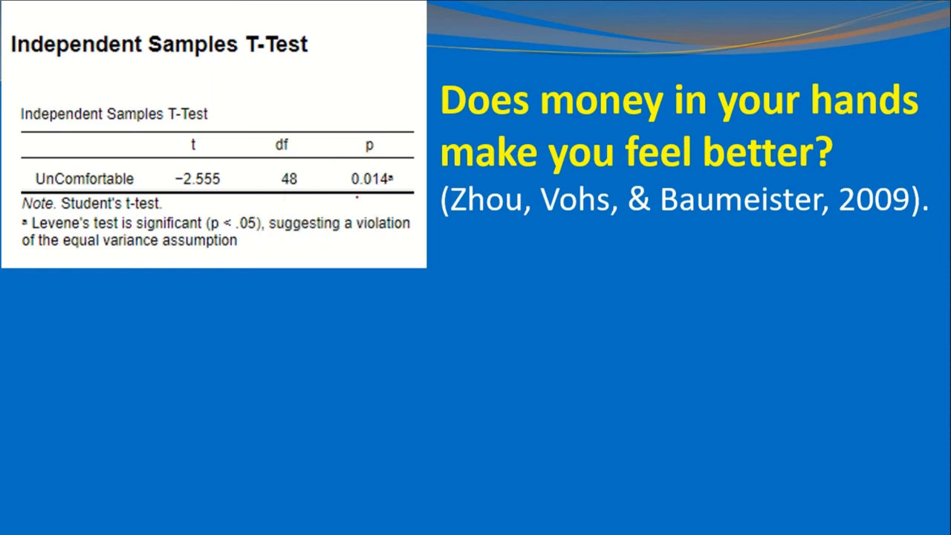